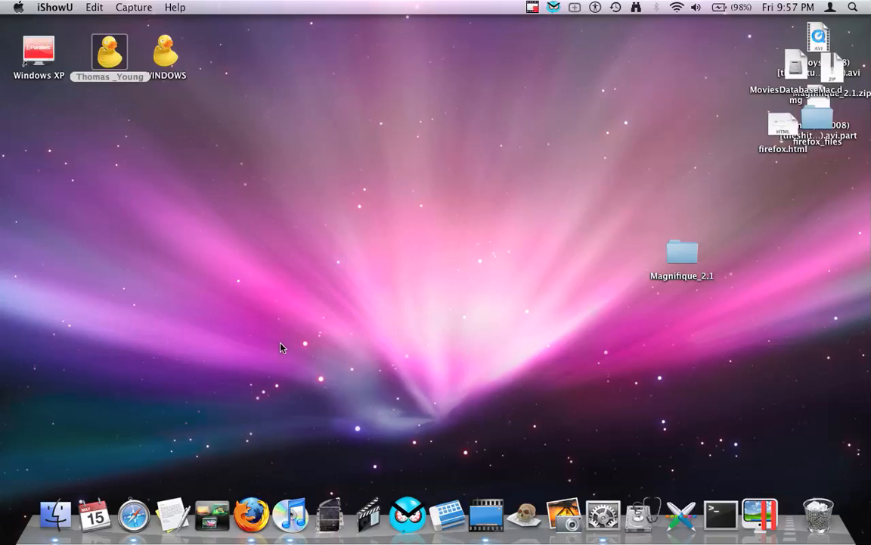
- Switch back to the desktop before launching Safari
key(super+Tab)
- Launch Safari and load the Magnifique 2.1 forum topic from the pasted address
click(134, 515)
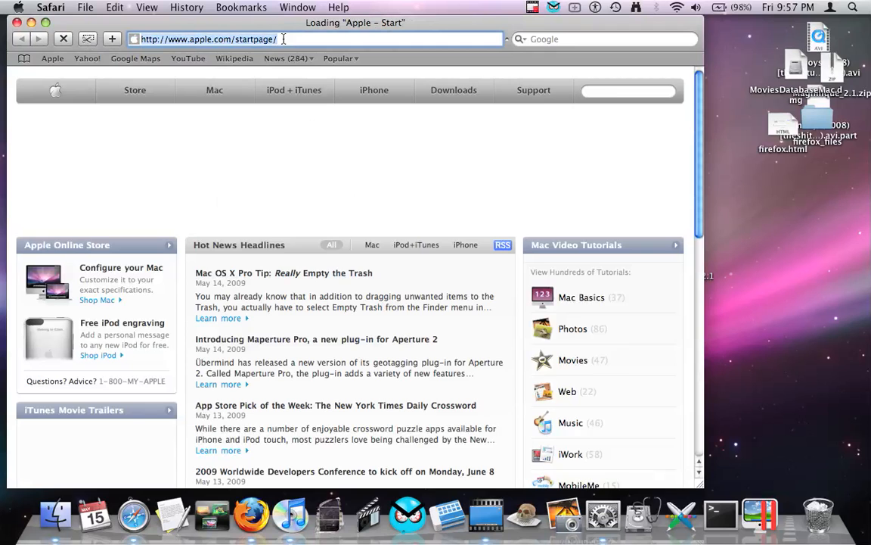
text(http://www.magnifiqueapp.com/forum/viewtopic.php?f=2&t=57)
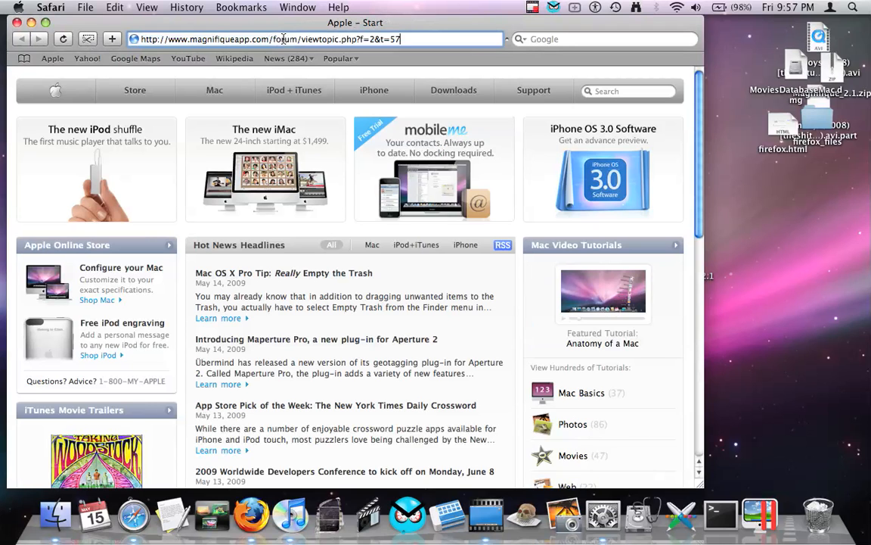
key(Return)
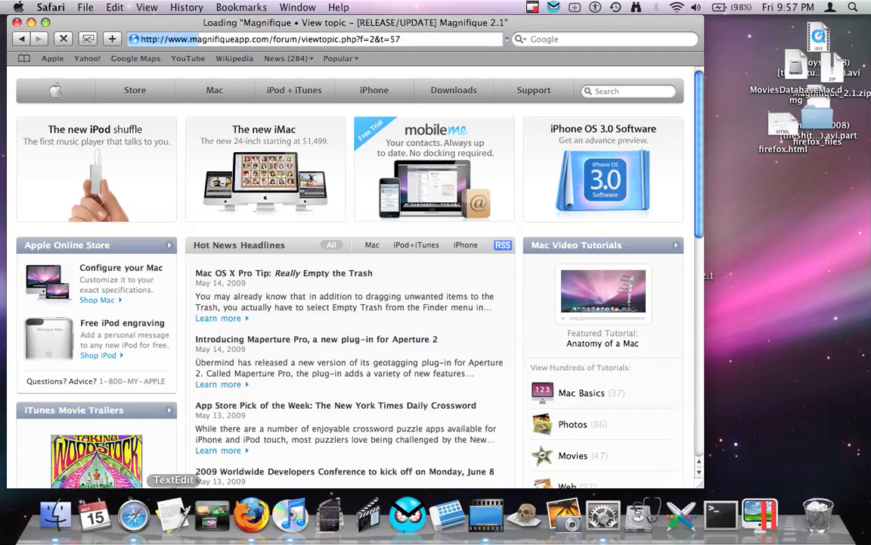
- Save the forum address in a new TextEdit note, then hide TextEdit
click(174, 516)
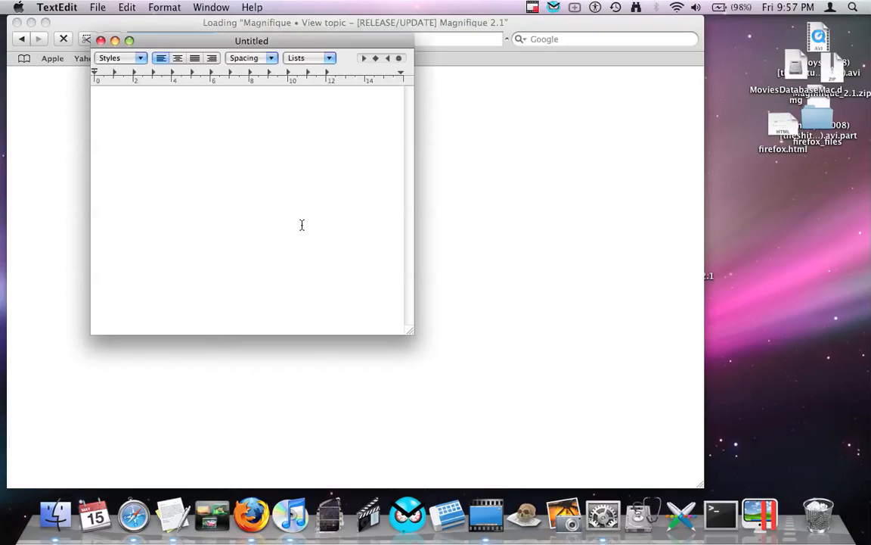
text(http://www.magnifiqueapp.com/forum/viewtopic.php?f=2&t=57)
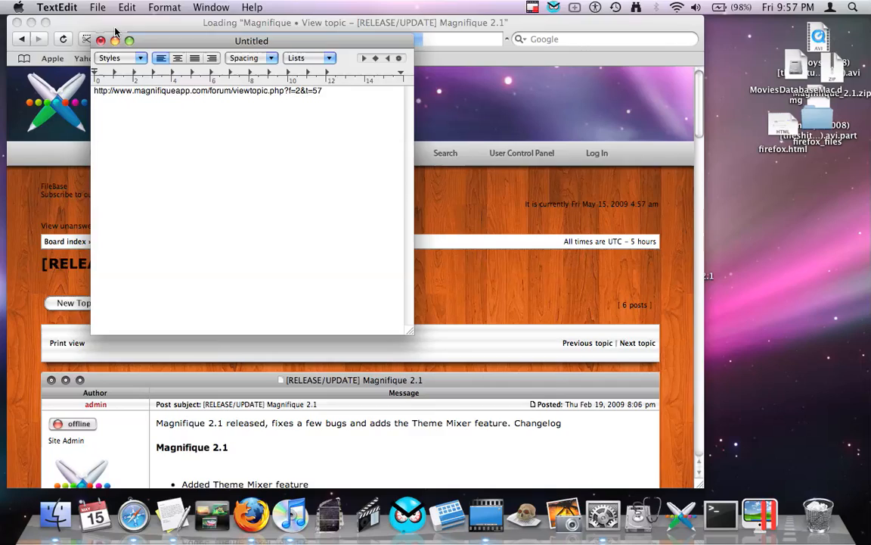
key(super+h)
- Scroll the forum post and start the Magnifique 2.1 download from its link
drag(146, 22, 154, 25)
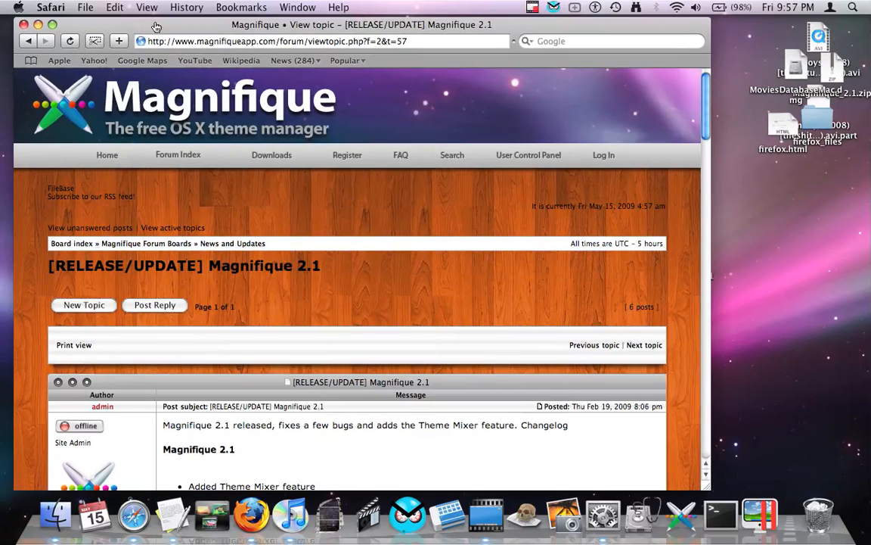
key(F9)
key(F9)
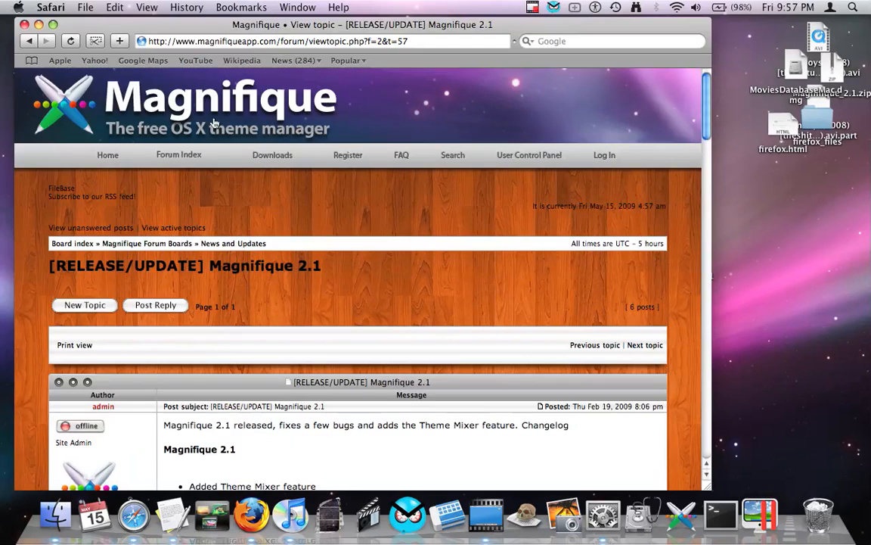
scroll(215, 151, down, 8)
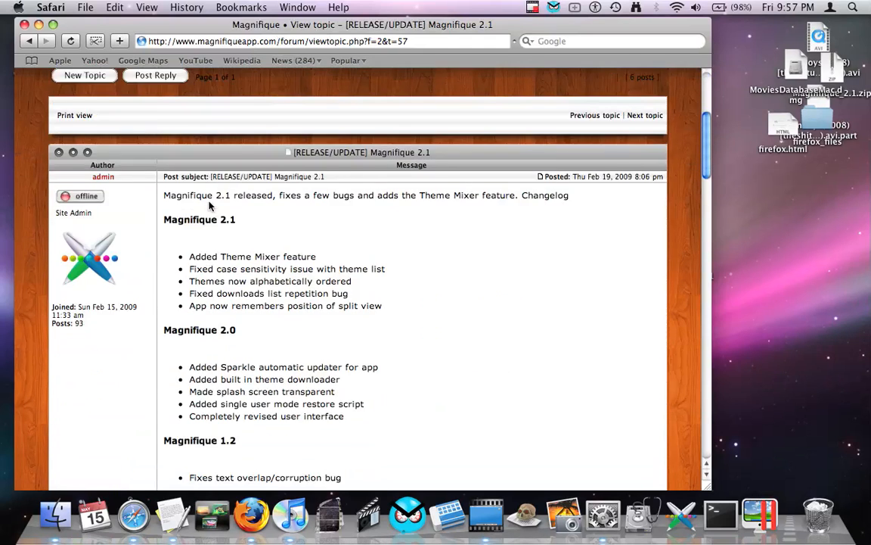
scroll(210, 206, down, 5)
scroll(211, 205, down, 5)
scroll(210, 206, down, 5)
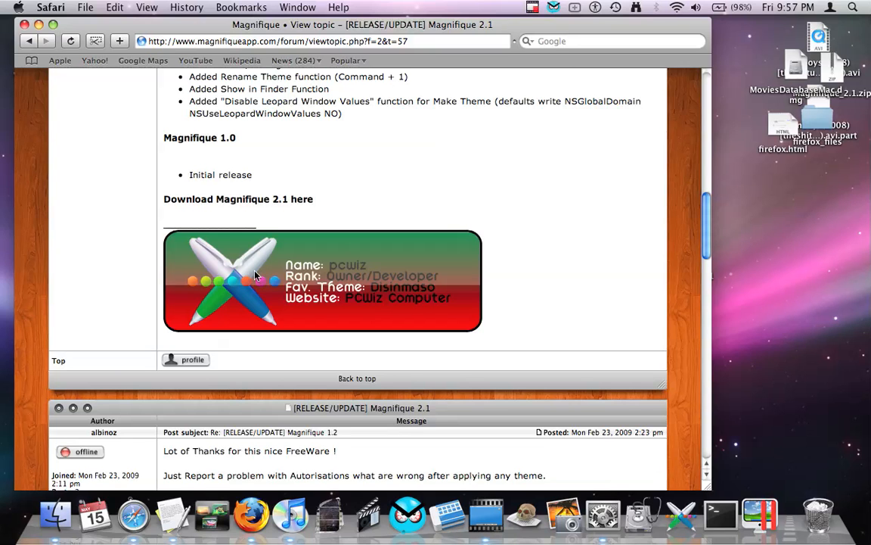
drag(233, 269, 278, 153)
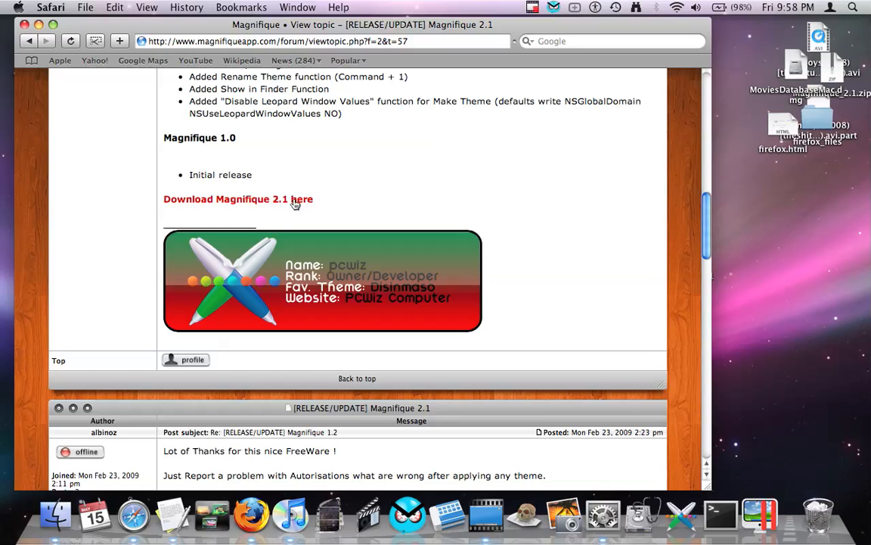
click(295, 201)
- Bring up the Downloads list, clear old entries and stop the new Magnifique download
key(F9)
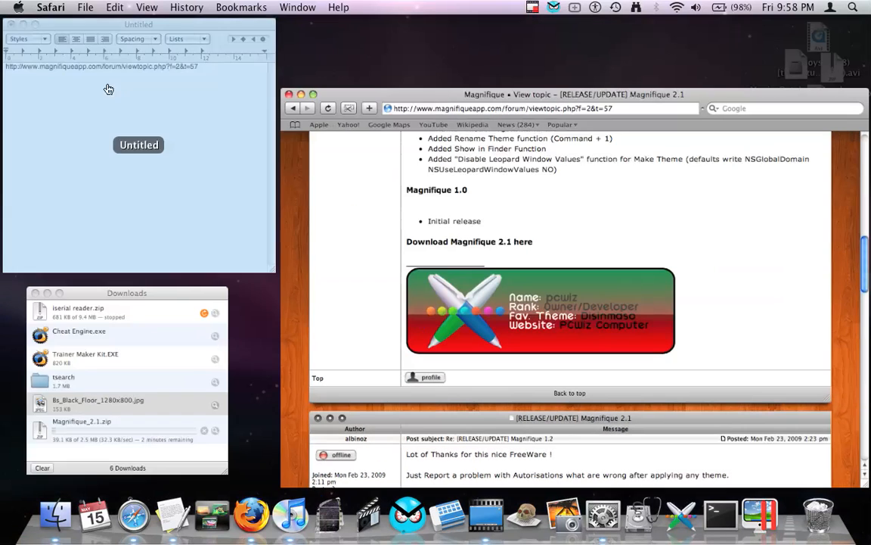
click(127, 363)
click(258, 380)
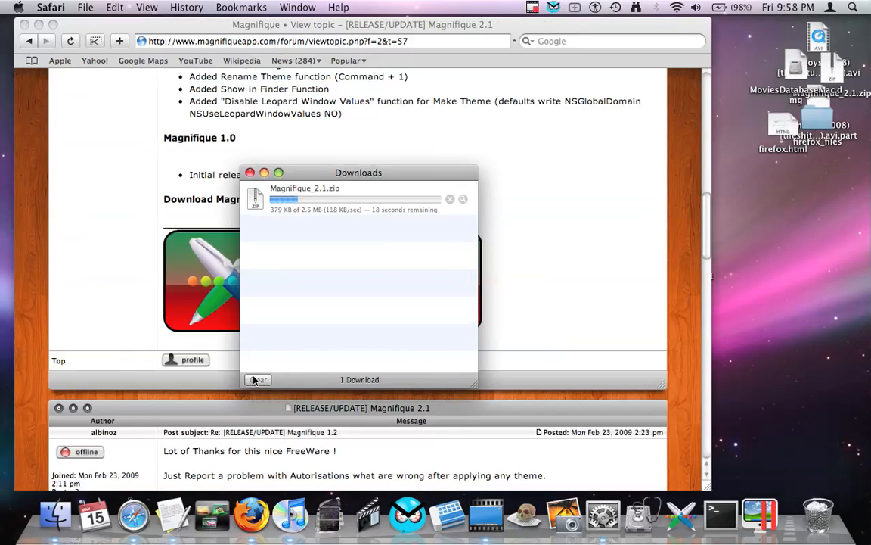
click(451, 199)
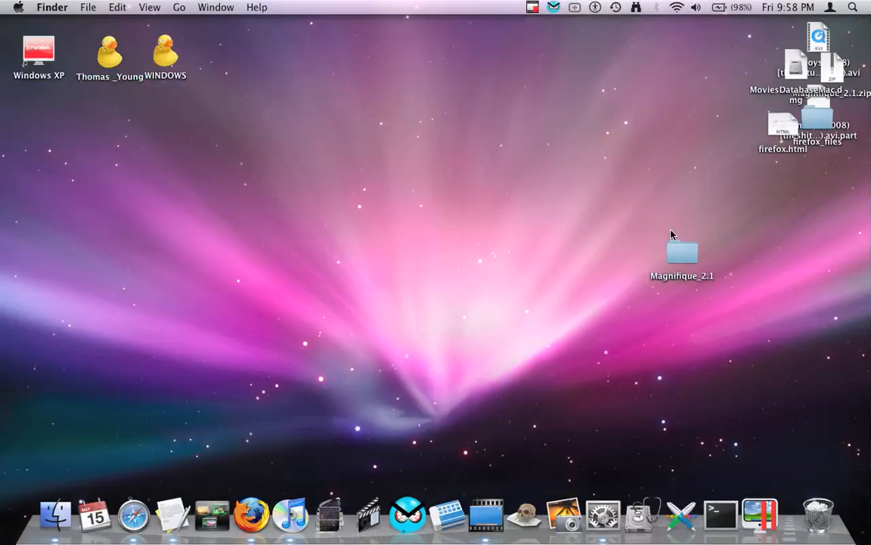
- Rearrange the desktop items and throw the old Magnifique_2.1 folder in the Trash
drag(677, 250, 590, 208)
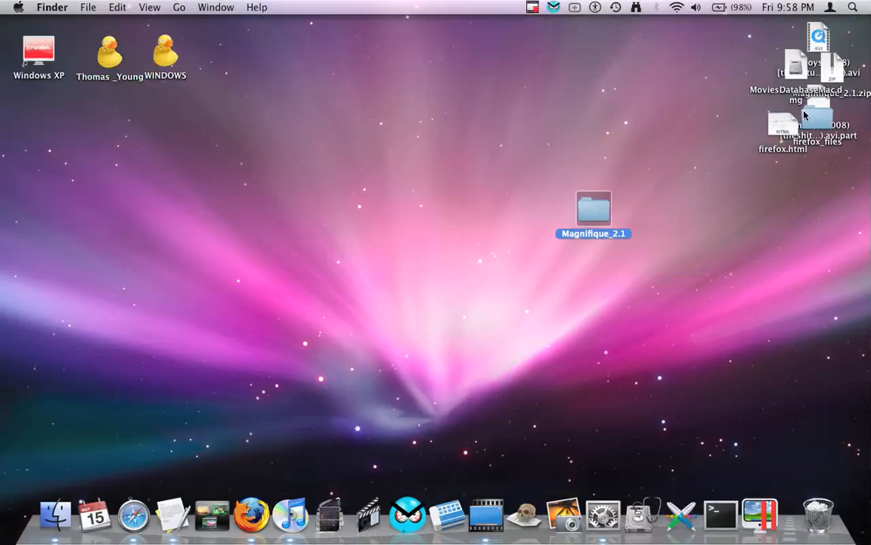
drag(832, 68, 503, 61)
mouse_move(594, 212)
mouse_down()
mouse_move(842, 511)
mouse_move(821, 513)
mouse_up()
- Extract Magnifique_2.1.zip into a fresh folder and place it on the desktop
double_click(513, 76)
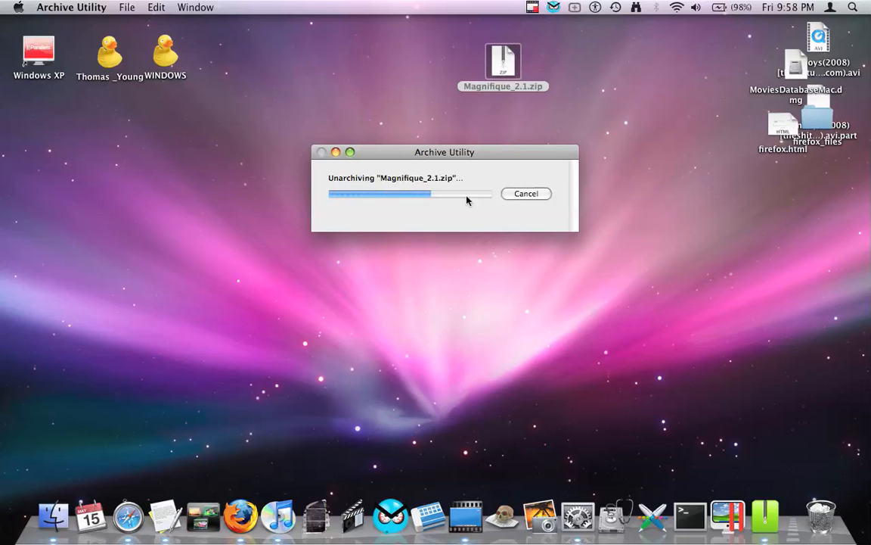
mouse_move(514, 72)
mouse_down()
mouse_move(415, 149)
mouse_move(416, 182)
mouse_up()
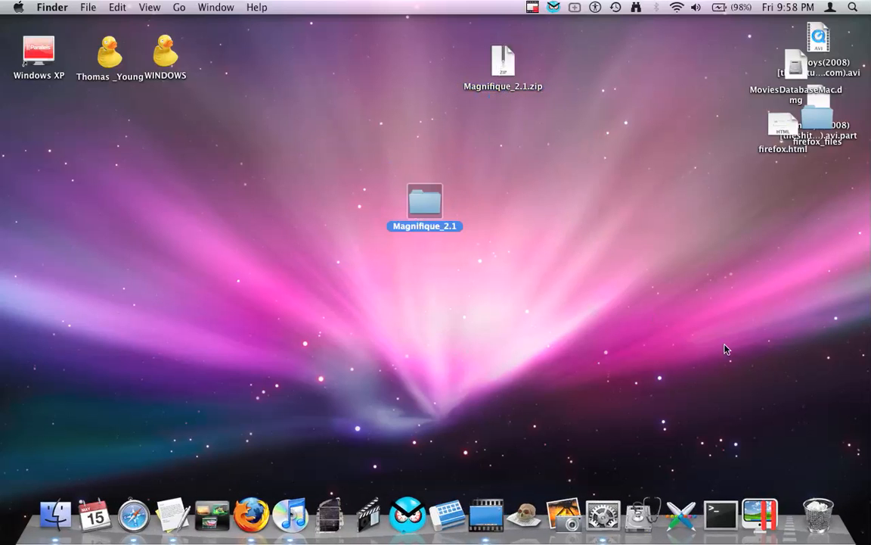
- Open the Trash window and rename the freshly extracted folder to cg
click(818, 515)
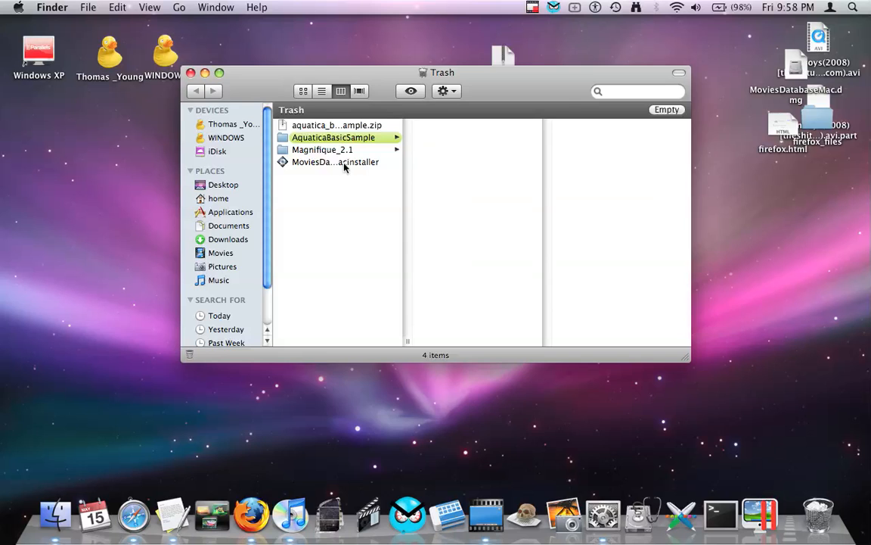
drag(454, 72, 469, 361)
click(425, 200)
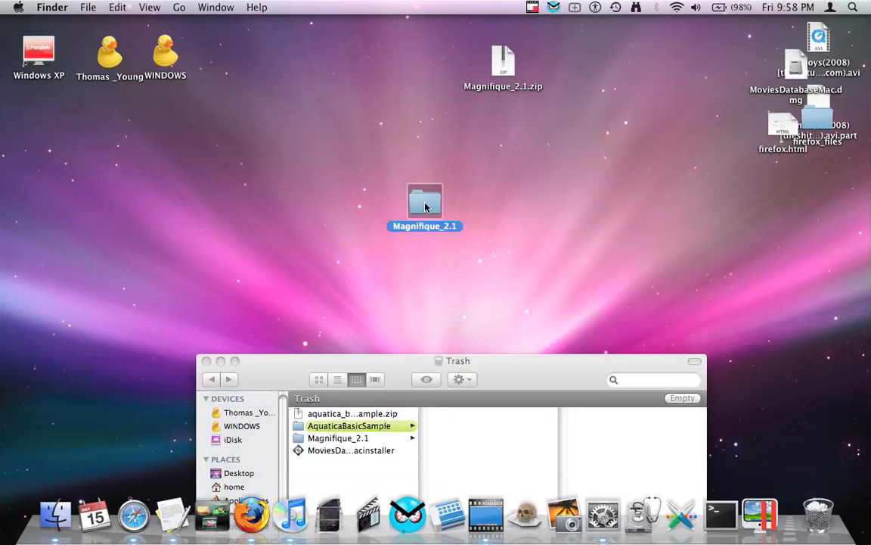
key(Return)
text(cg)
key(Return)
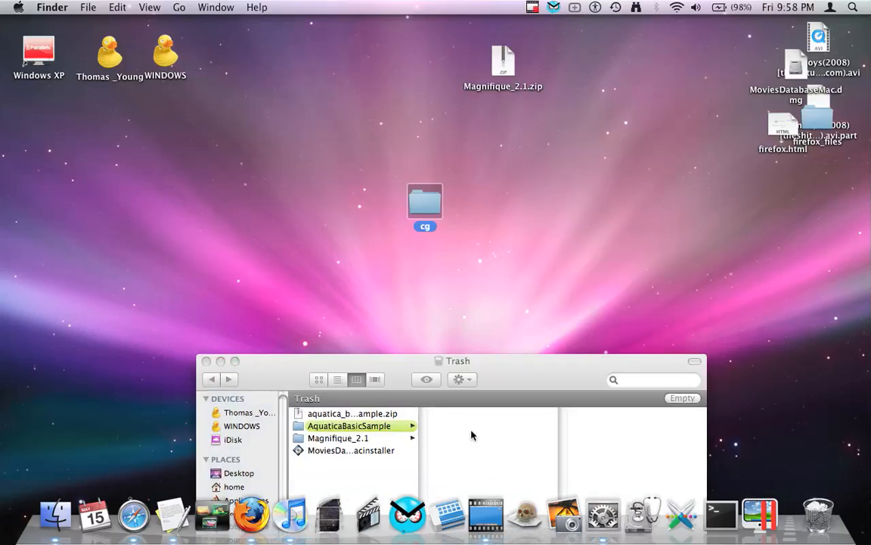
- Restore Magnifique_2.1 from the Trash, trash the cg folder and close the Trash window
drag(337, 438, 316, 253)
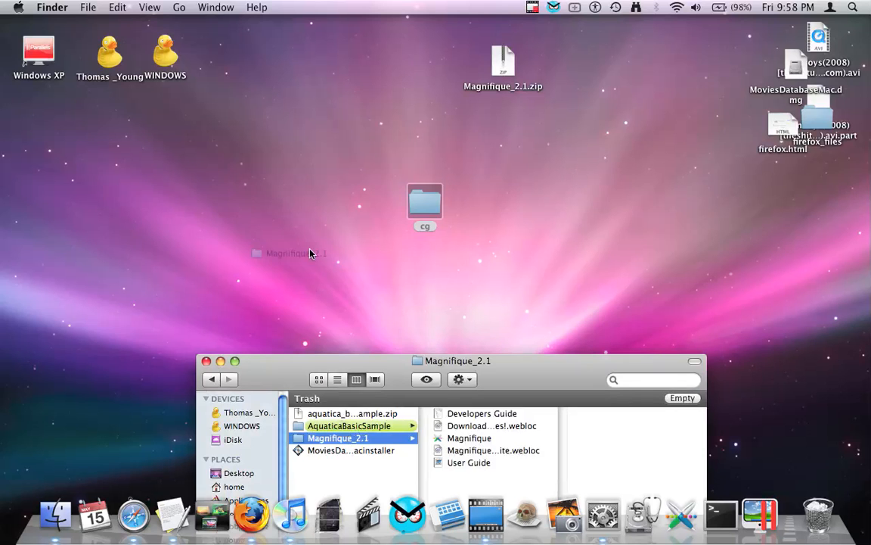
drag(425, 203, 326, 442)
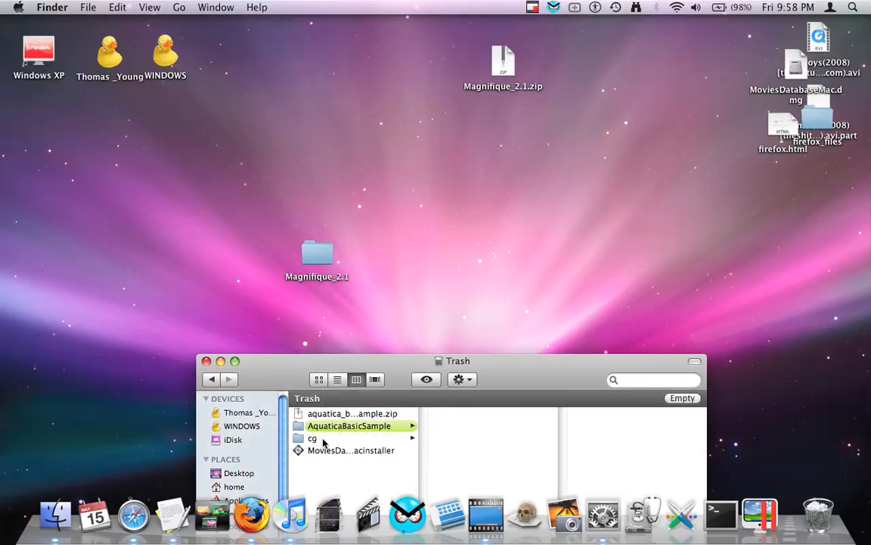
click(205, 361)
- Move Magnifique_2.1 to the upper middle of the desktop and the zip back to the top right
click(313, 261)
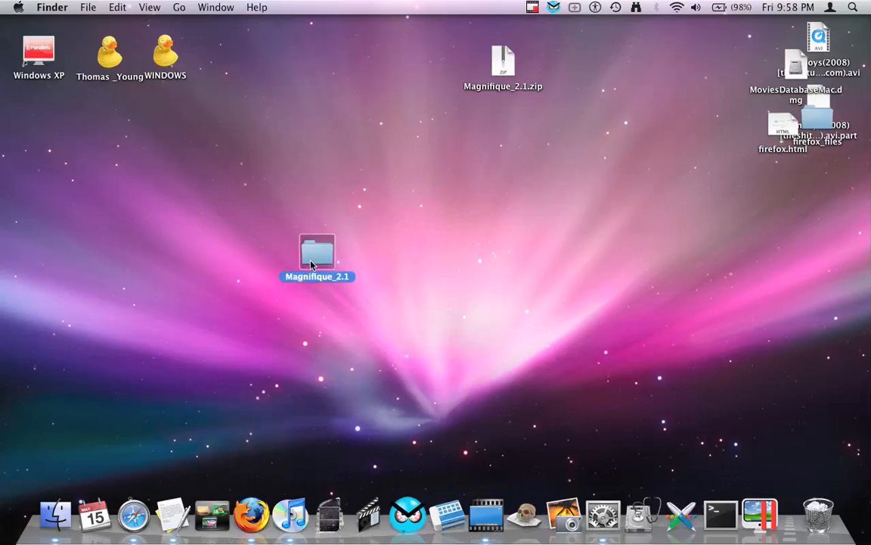
drag(488, 170, 493, 163)
drag(503, 64, 825, 79)
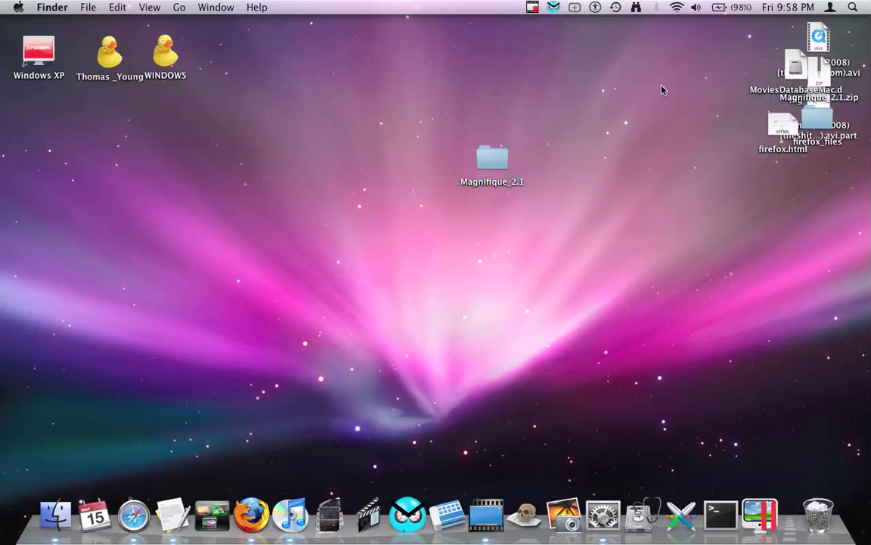
click(477, 149)
double_click(483, 150)
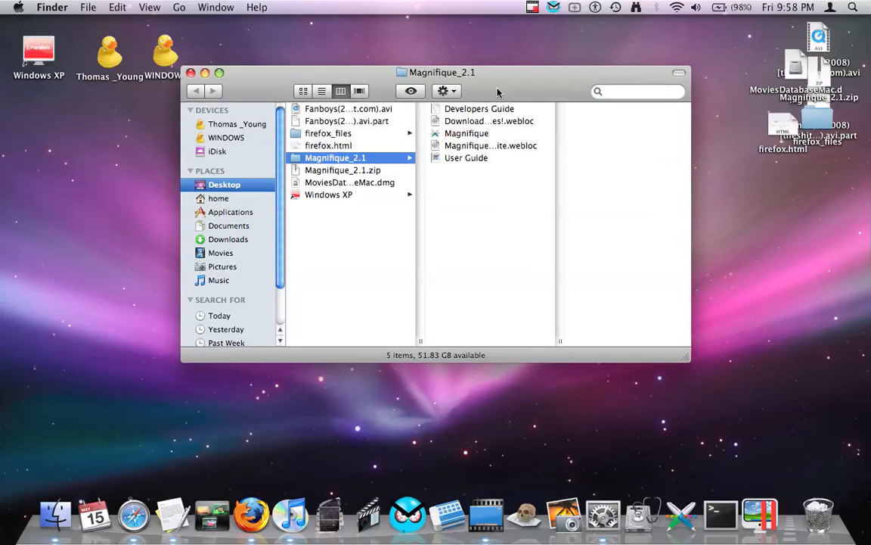
click(473, 137)
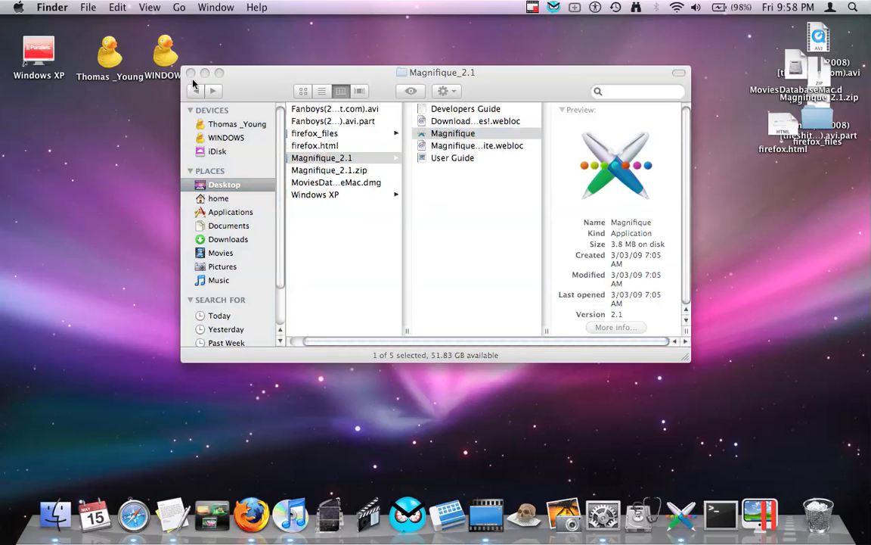
click(189, 73)
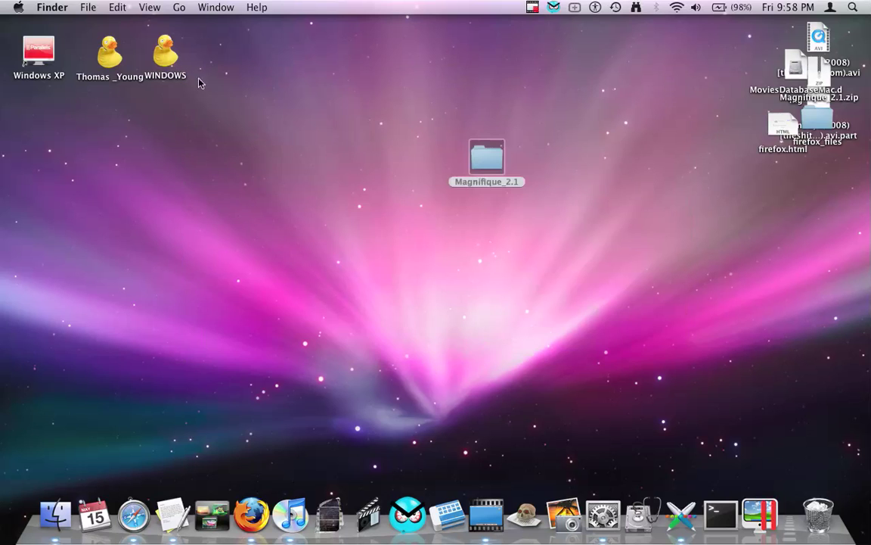
click(681, 517)
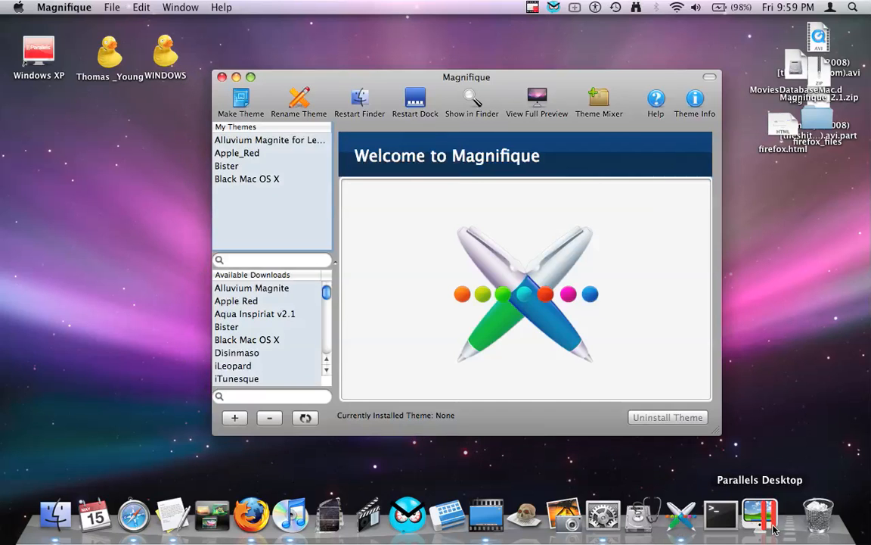
click(278, 60)
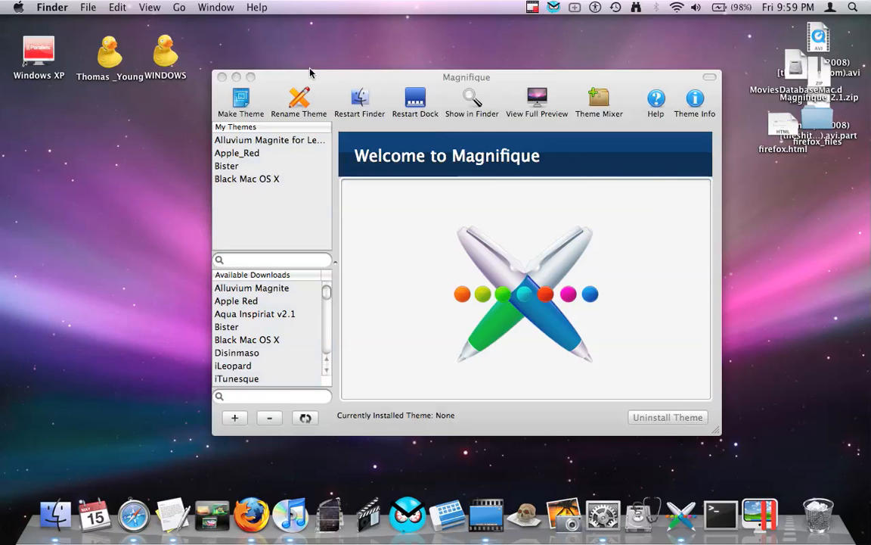
drag(302, 79, 265, 56)
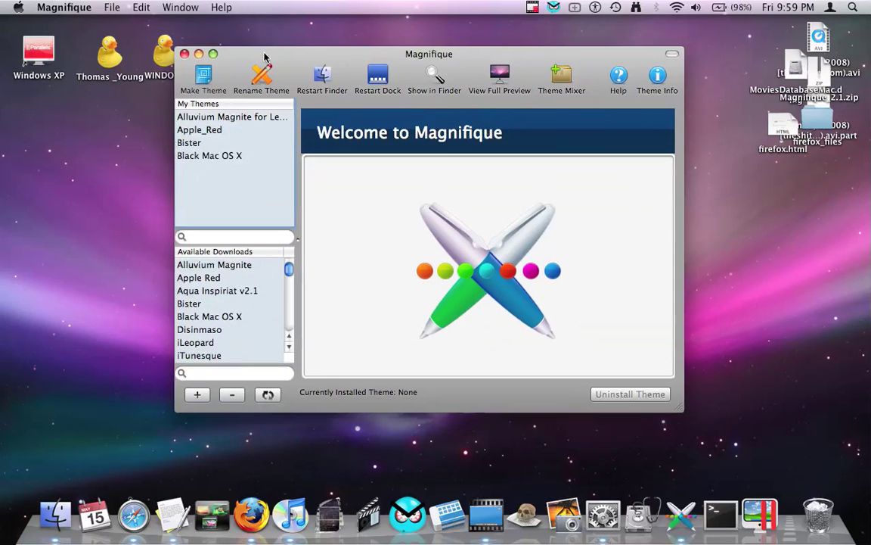
click(147, 121)
click(162, 59)
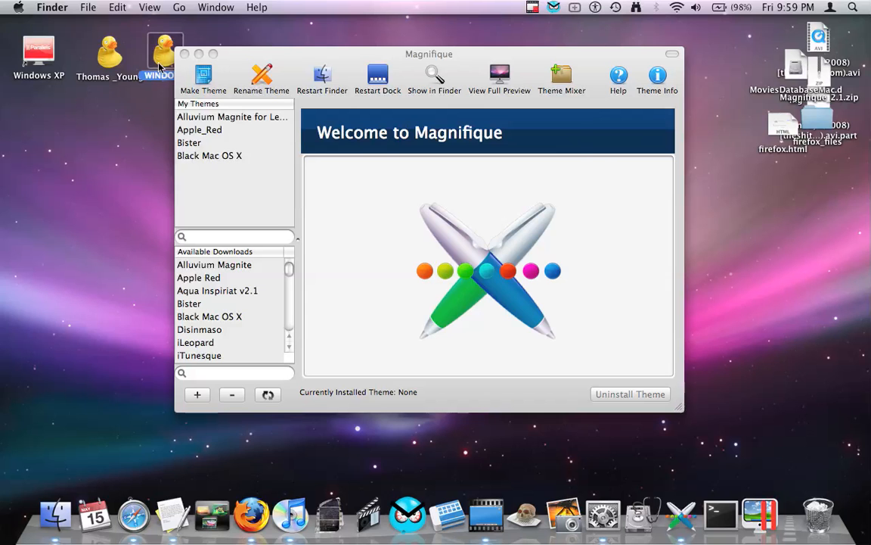
key(space)
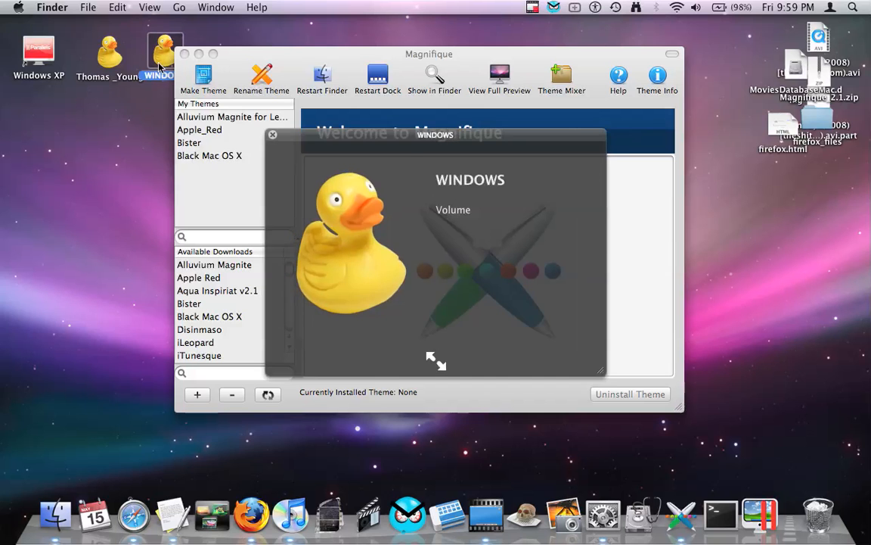
key(space)
click(296, 53)
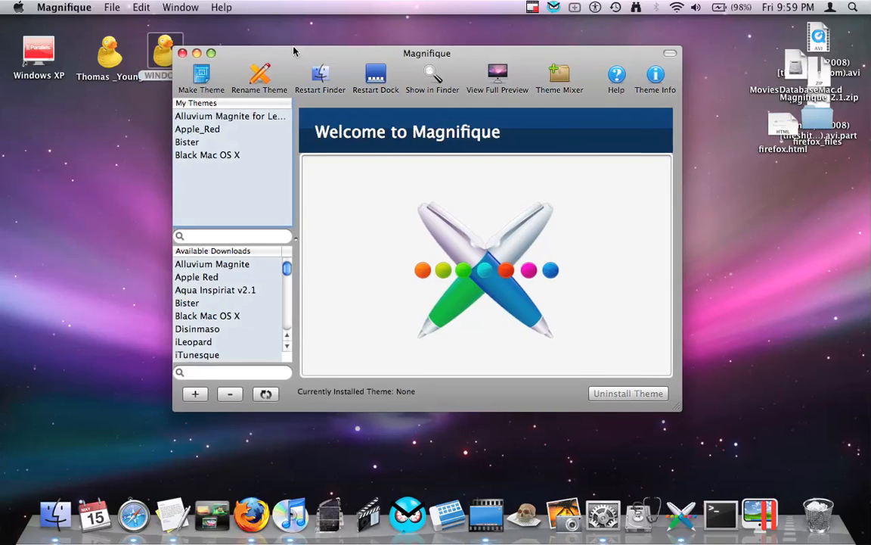
drag(295, 51, 285, 41)
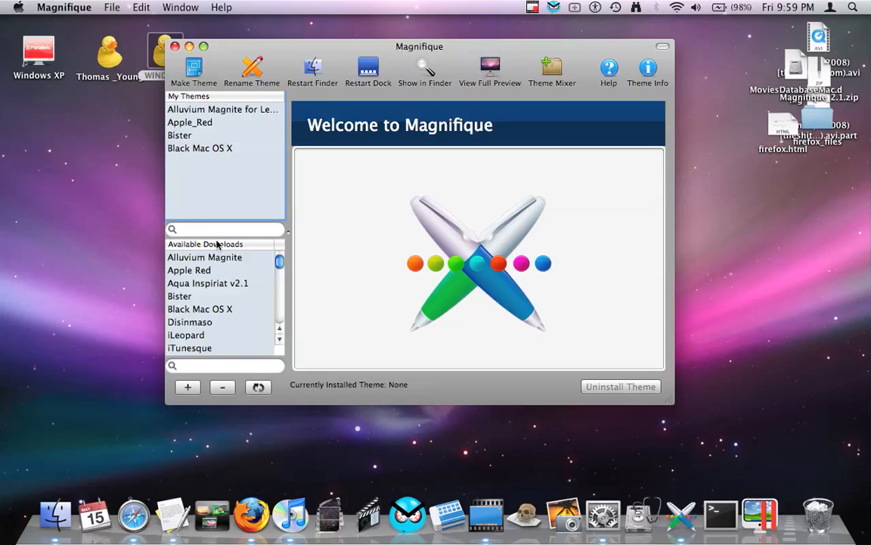
mouse_move(279, 262)
mouse_down()
mouse_move(278, 303)
mouse_move(277, 266)
mouse_up()
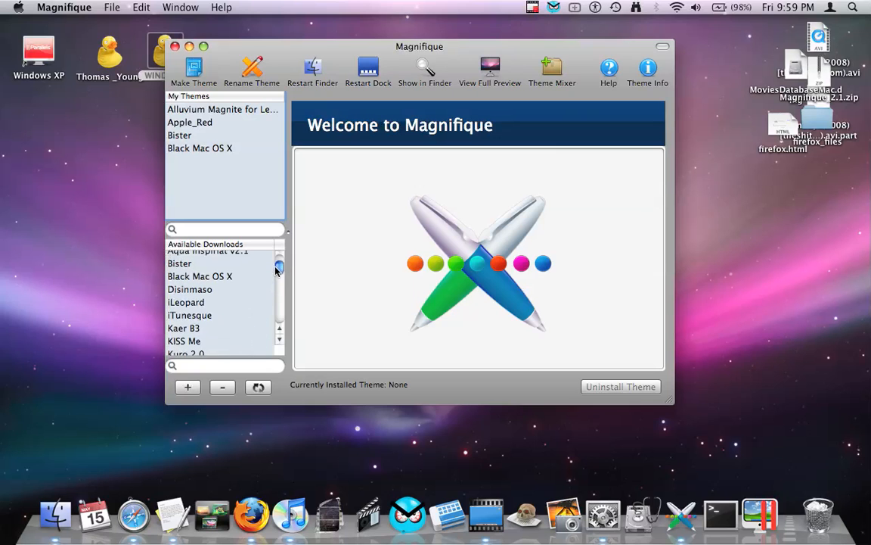
- Preview Black Mac OS X, choose it under My Themes and bring up its apply options
click(226, 276)
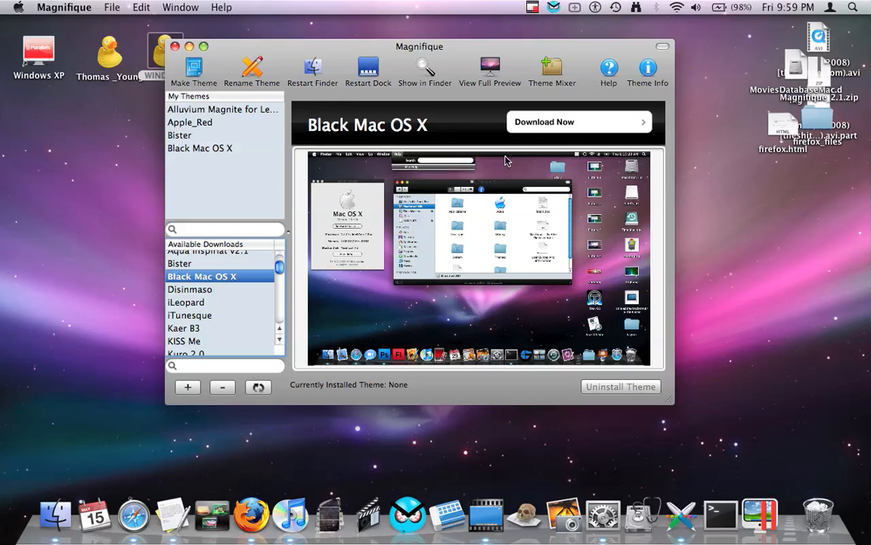
click(188, 151)
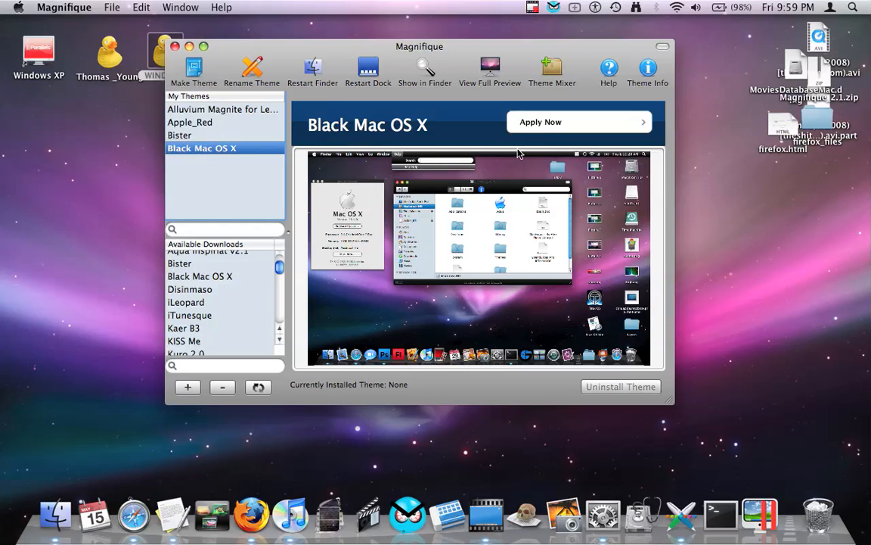
click(548, 123)
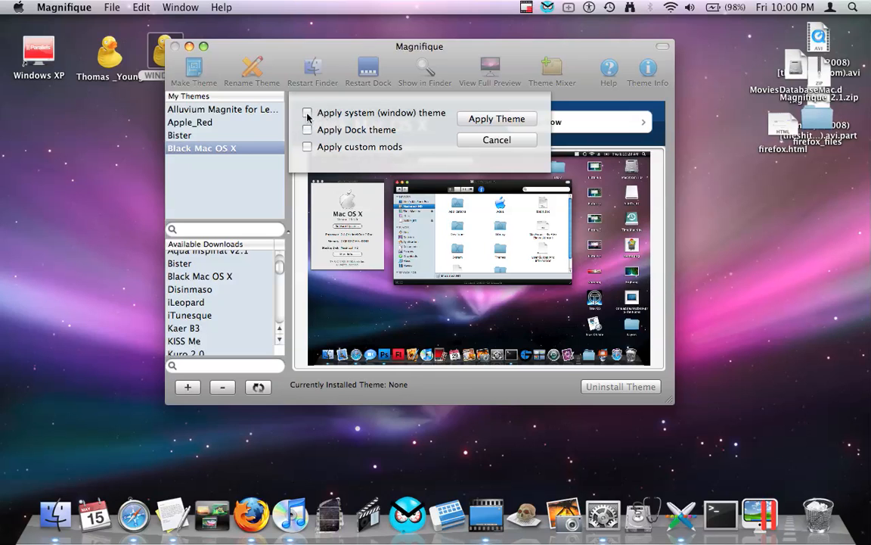
- Apply Black Mac OS X with system theme, Dock theme and custom mods, authorising with the admin password
click(308, 113)
click(307, 130)
click(307, 147)
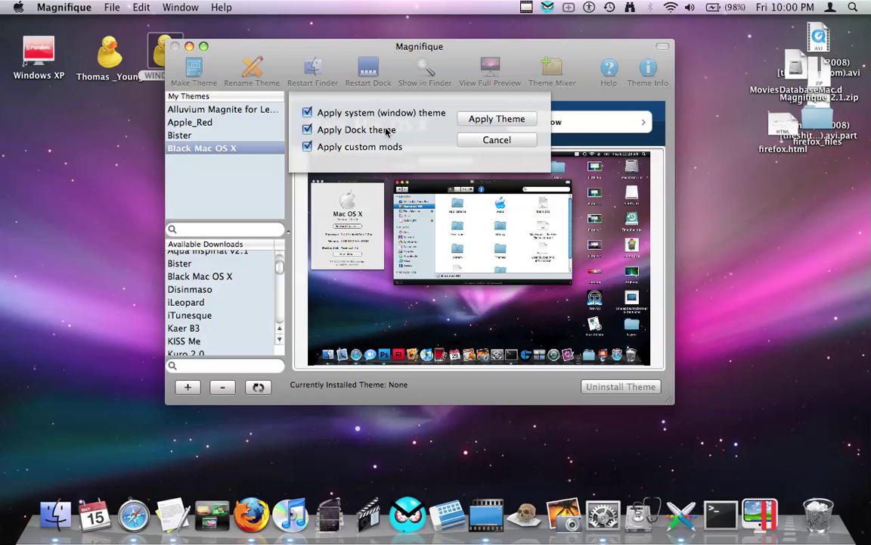
click(497, 119)
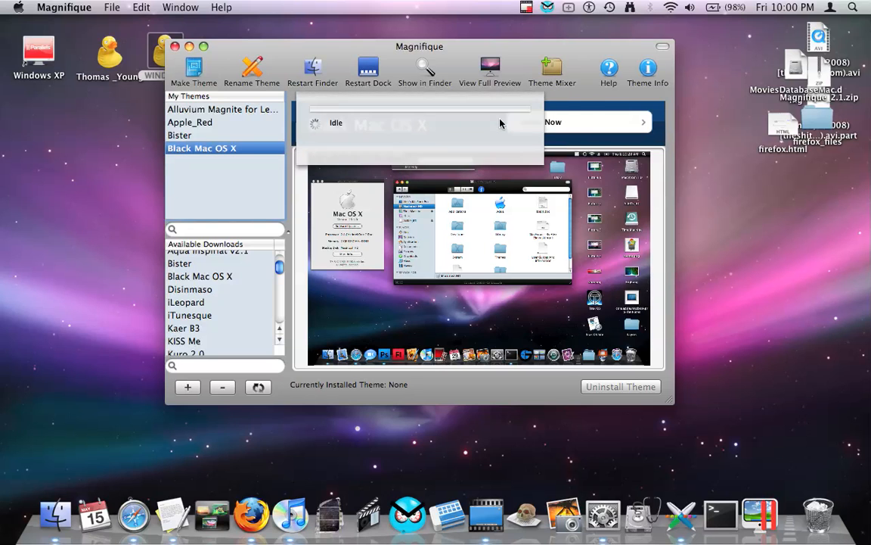
text(••)
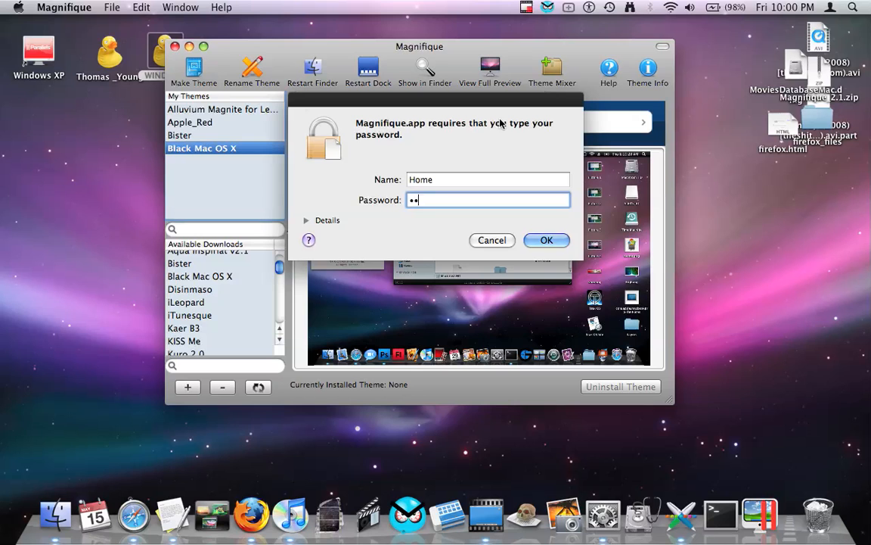
text(••)
key(Return)
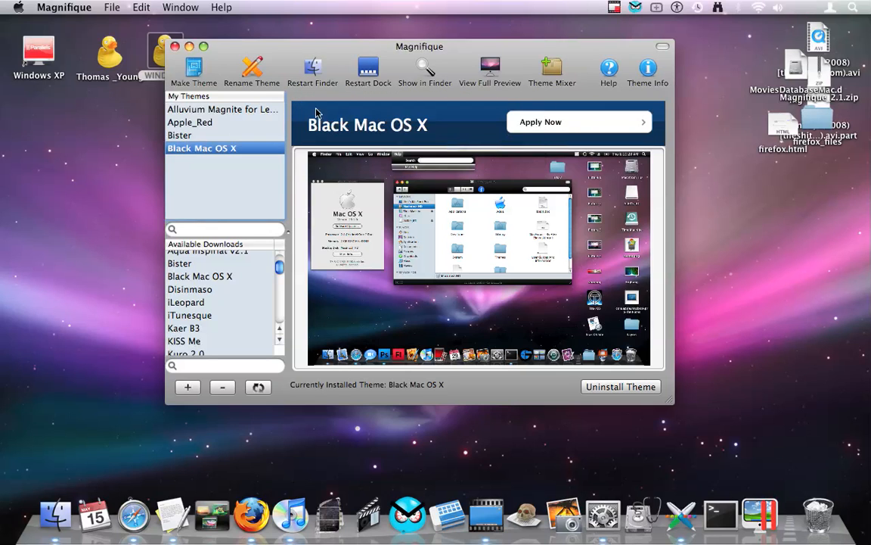
- Restart the Dock and set the black Apple logo as the desktop wallpaper
click(367, 71)
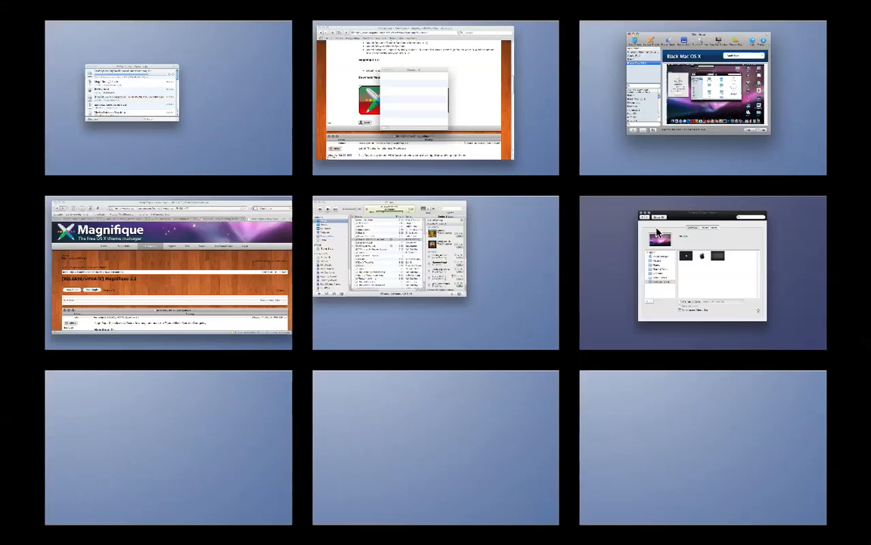
click(657, 235)
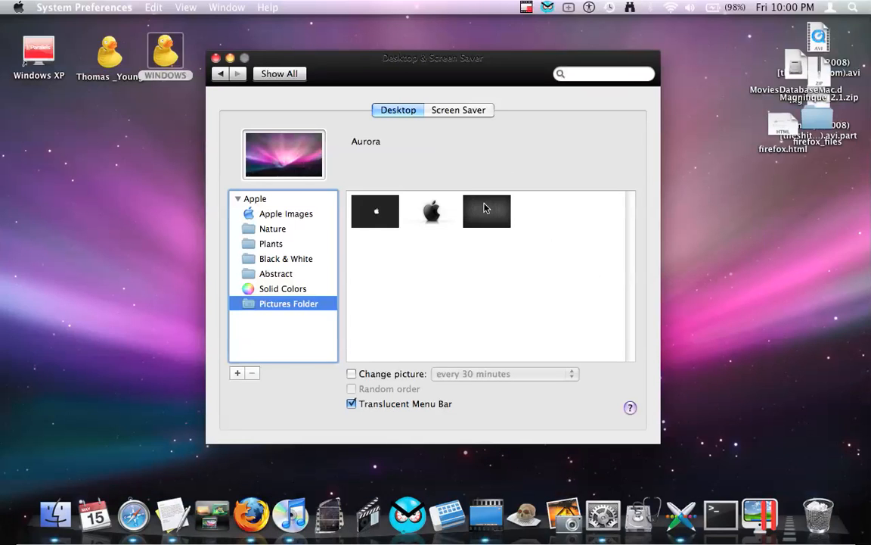
click(392, 212)
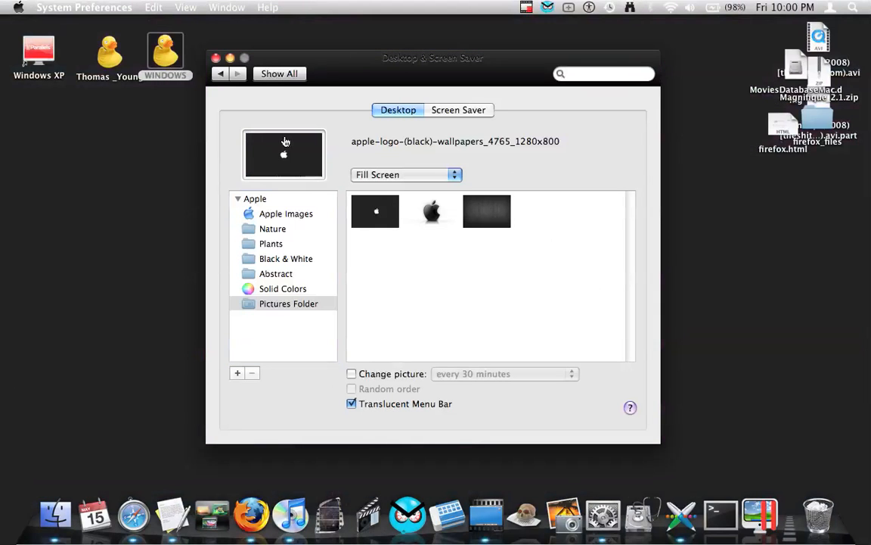
- Visit an empty space to view the new wallpaper, opening and minimising a home folder window
key(F8)
click(704, 424)
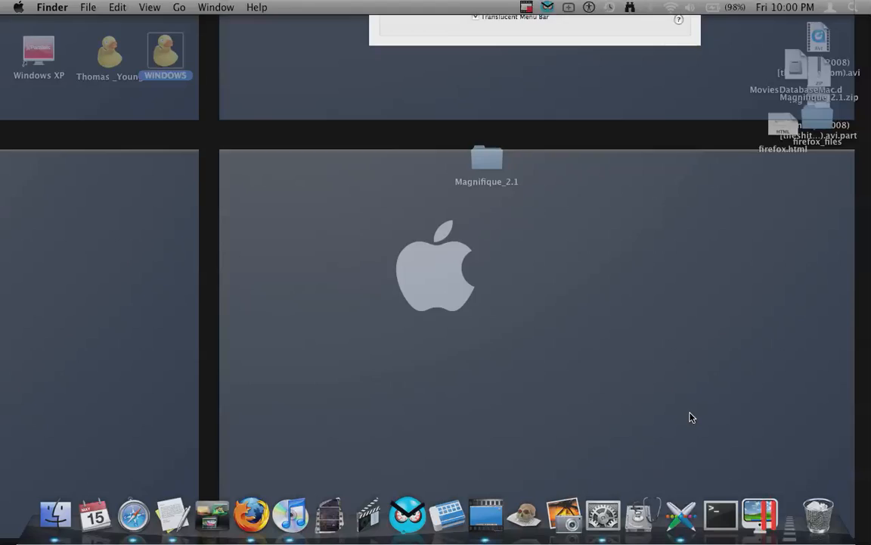
key(super+n)
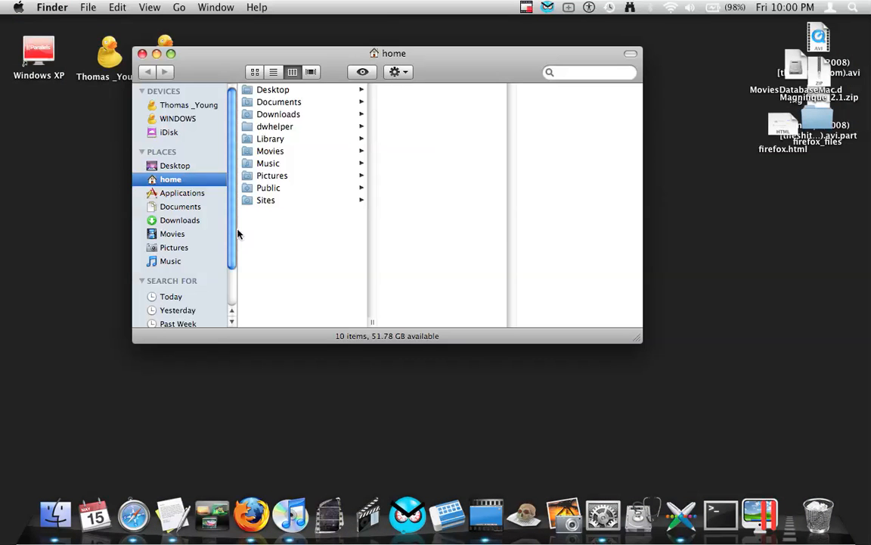
key(super+m)
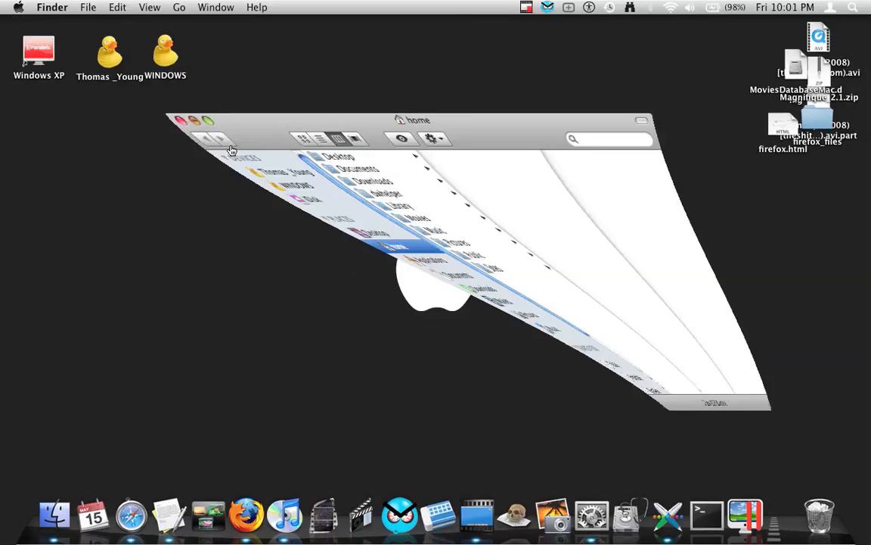
key(F8)
- Restart Finder from Magnifique and browse a home folder window now in the black theme
click(605, 125)
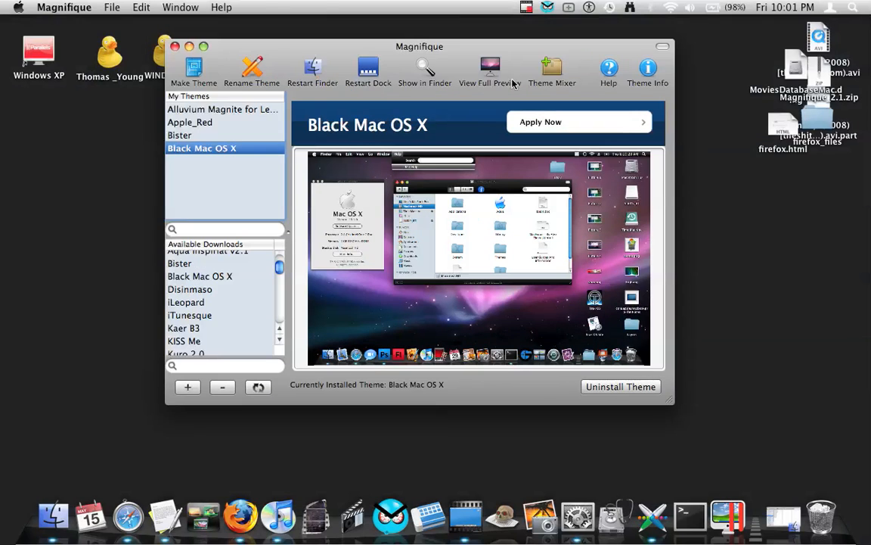
click(312, 71)
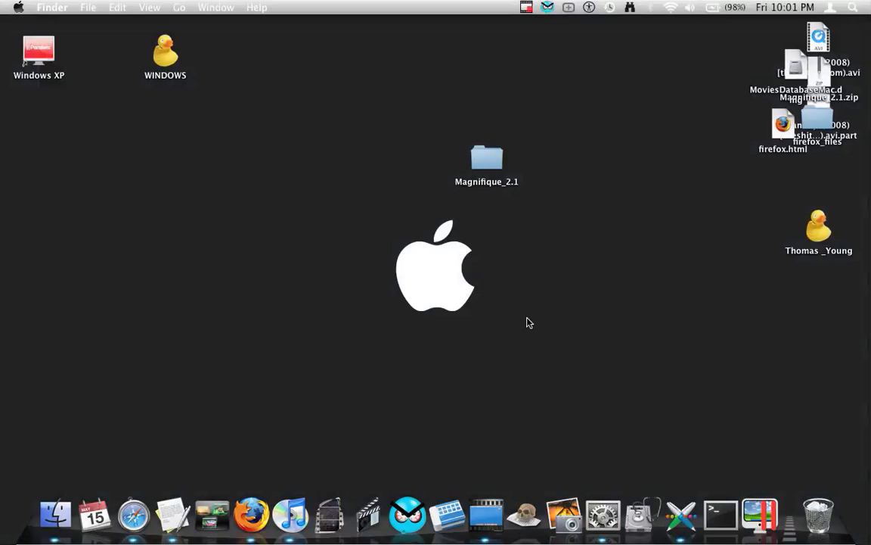
key(super+n)
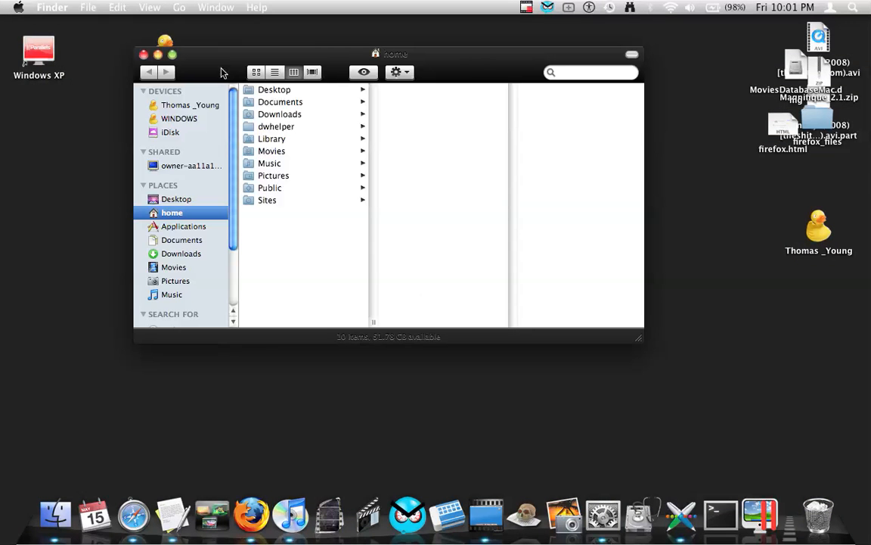
drag(223, 72, 222, 102)
click(179, 228)
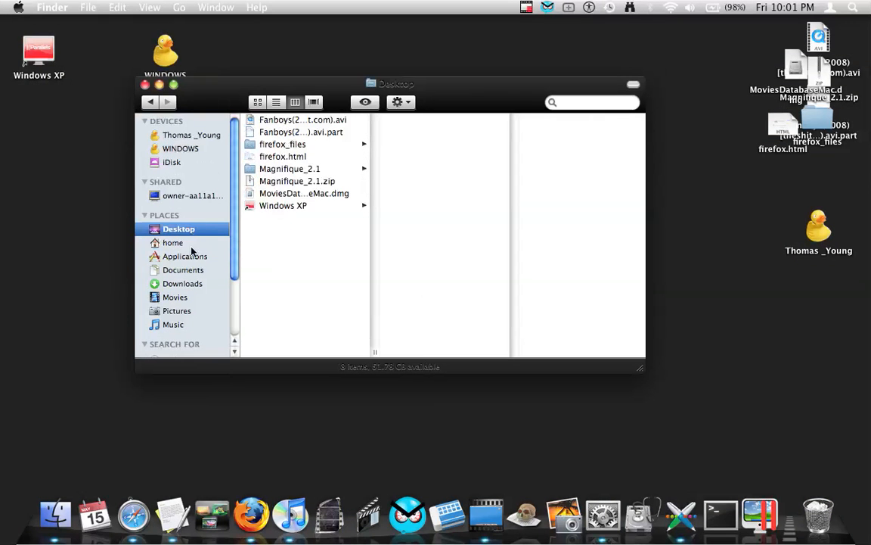
click(172, 243)
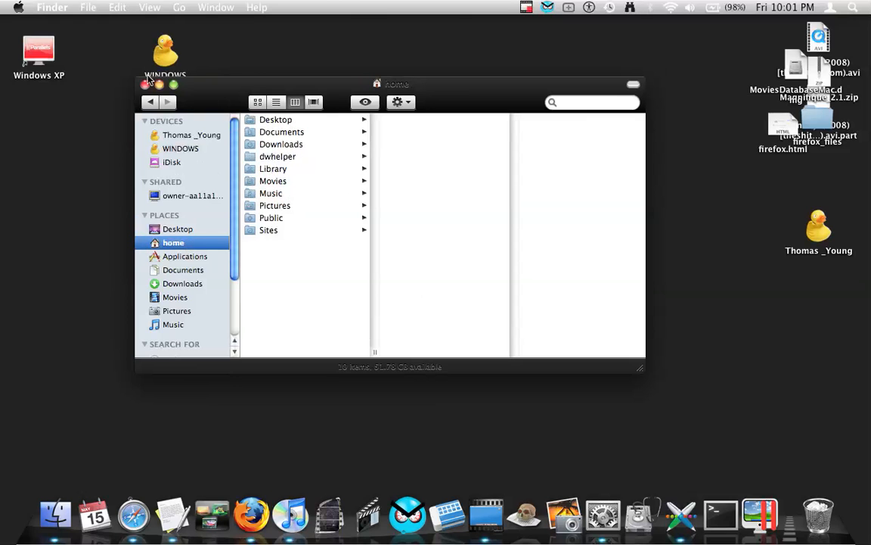
click(146, 84)
- Close System Preferences and reopen a themed home folder window
key(F9)
click(641, 218)
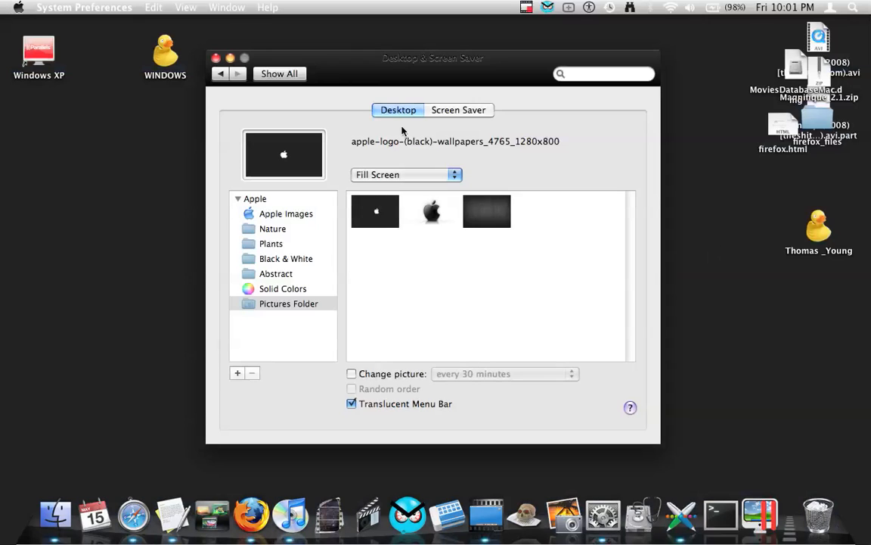
click(279, 74)
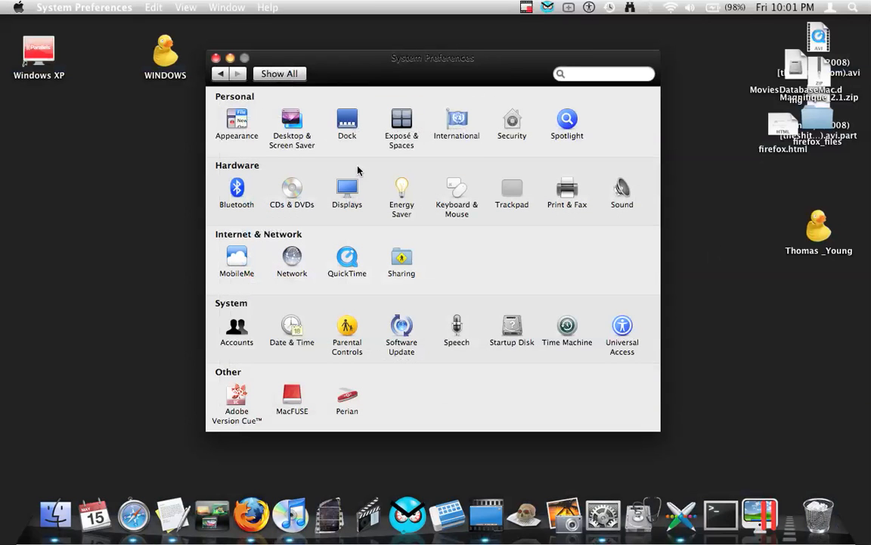
click(216, 58)
key(super+n)
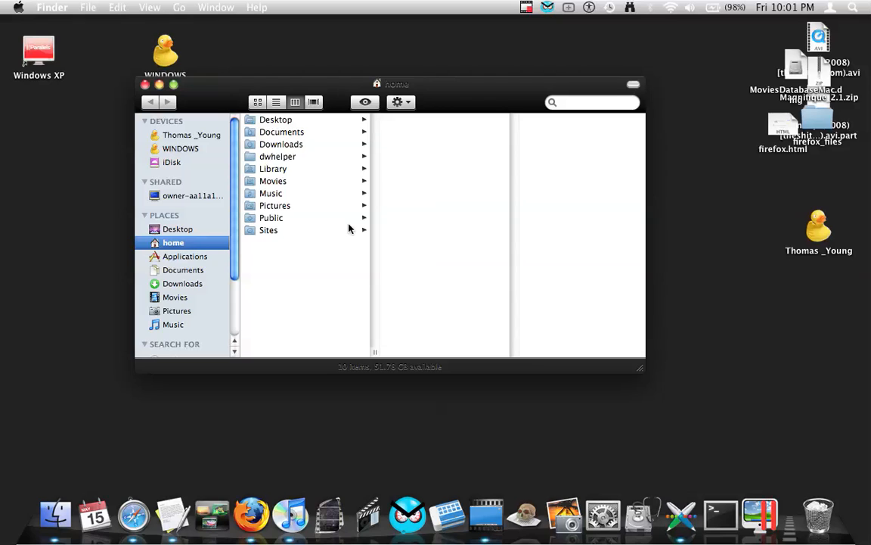
- View the Music folder, then close the Finder window to show the black Apple desktop
click(284, 194)
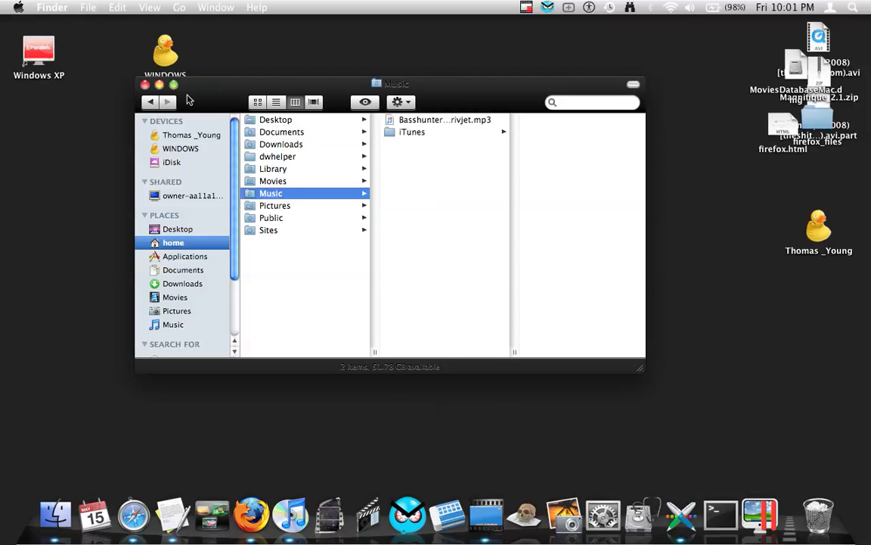
click(146, 85)
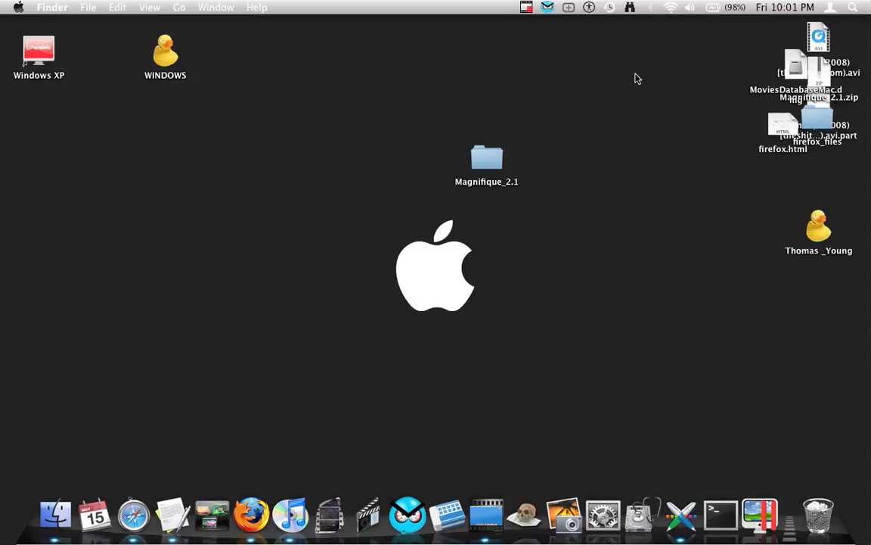
key(F8)
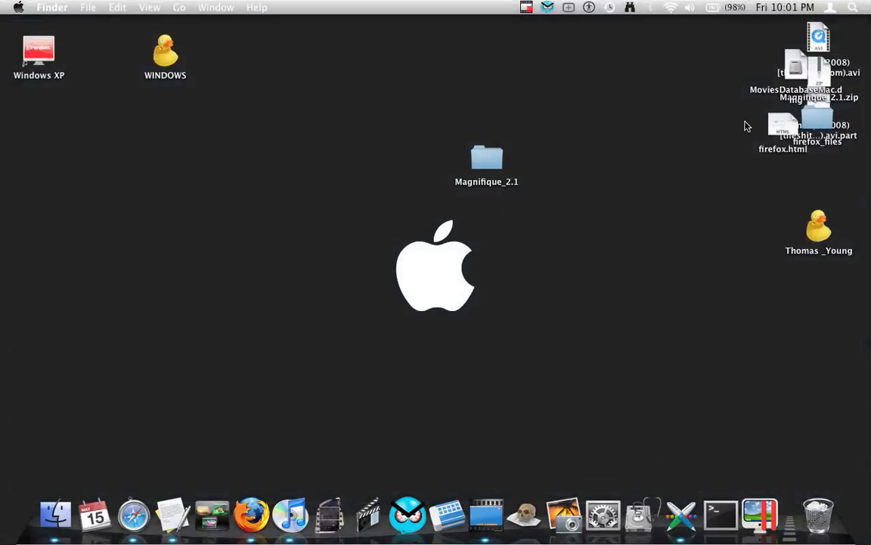